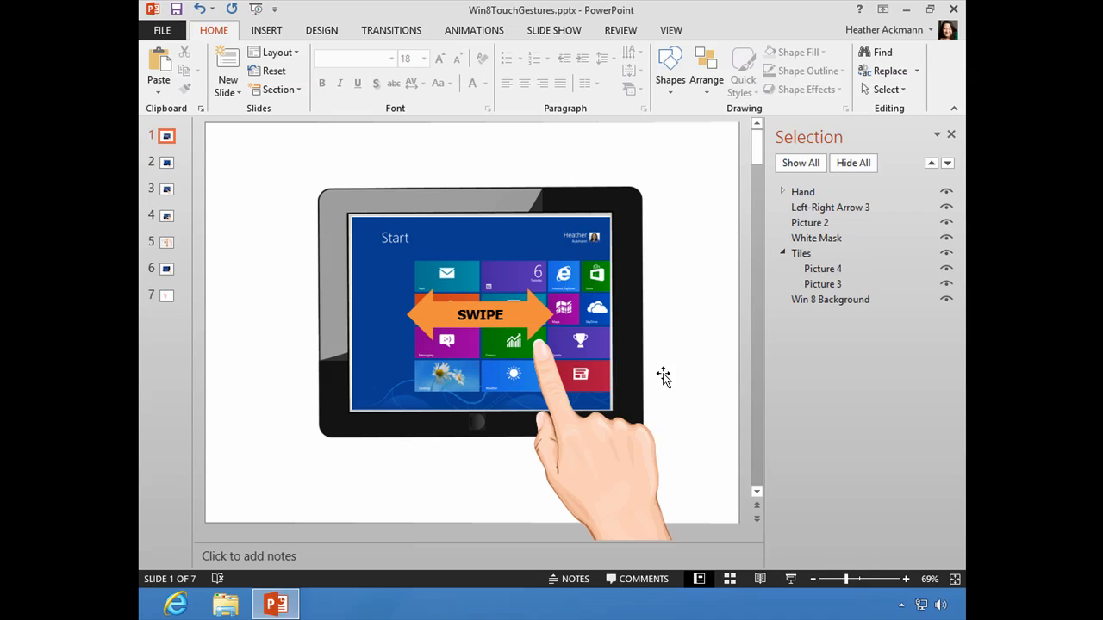
Review the animation sequence of slide 1 in the Animation Pane and close the pane.
click(476, 31)
click(627, 54)
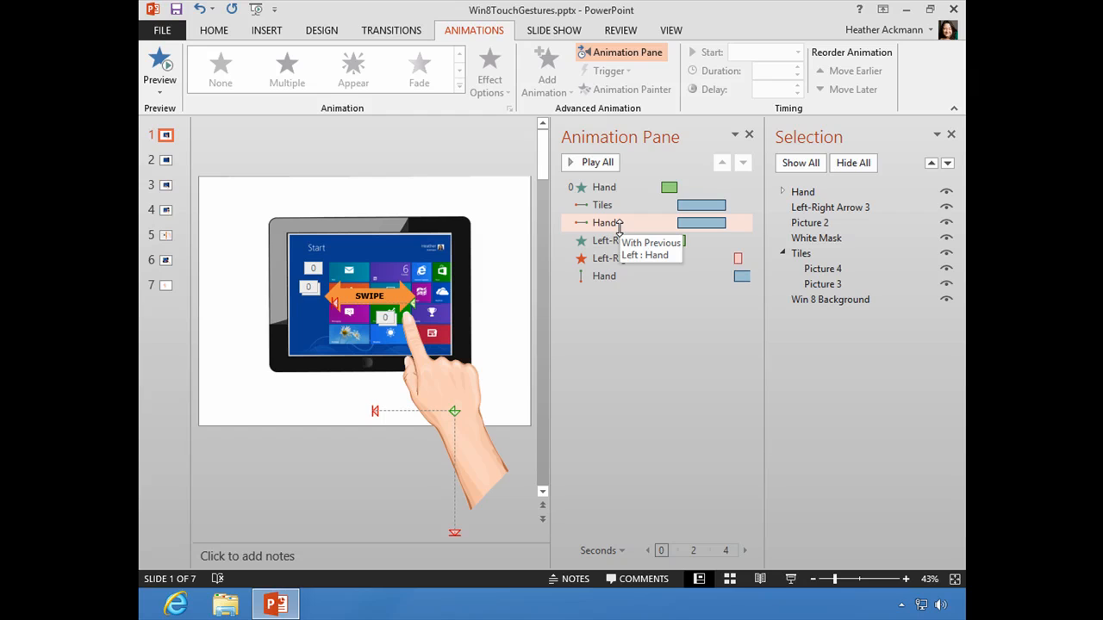
click(747, 136)
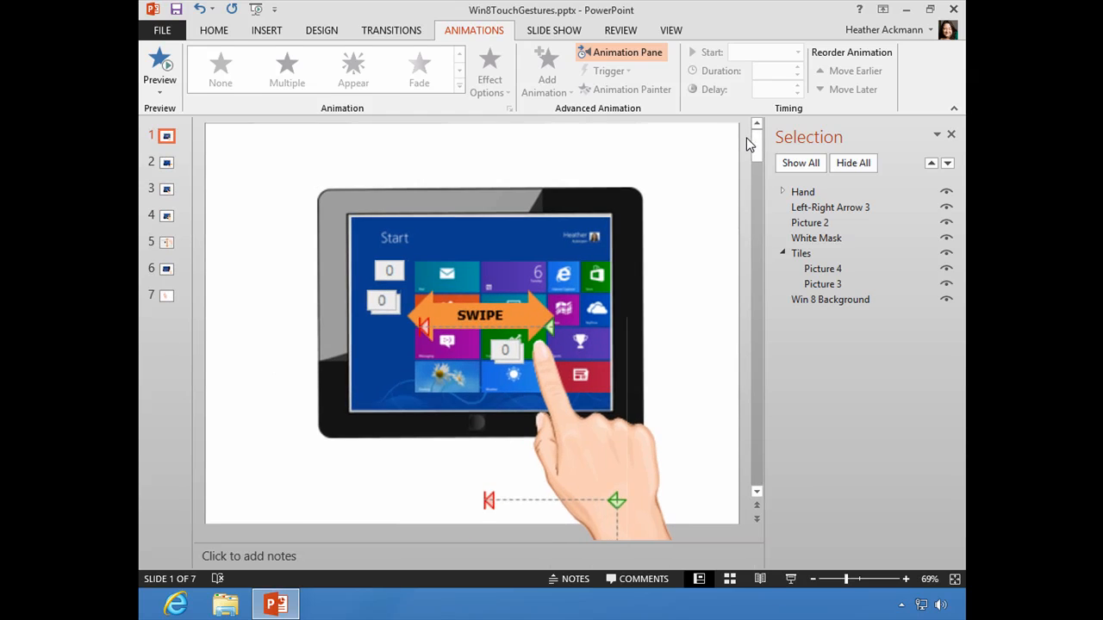
Rename the object Left-Right Arrow 3 as Swipe Arrow in the Selection pane.
click(839, 214)
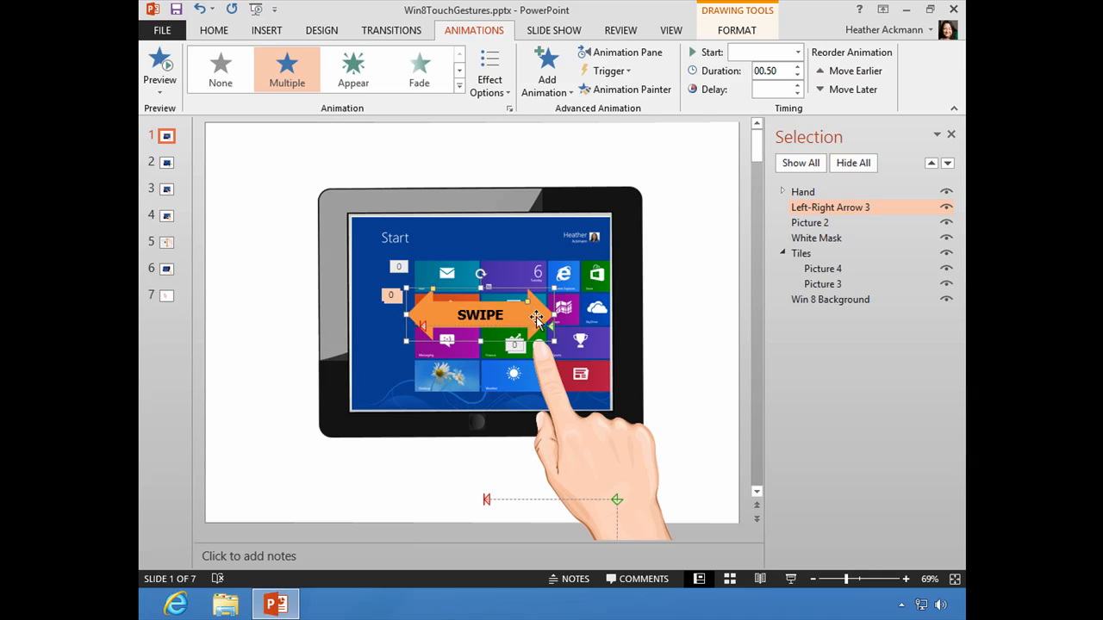
click(907, 210)
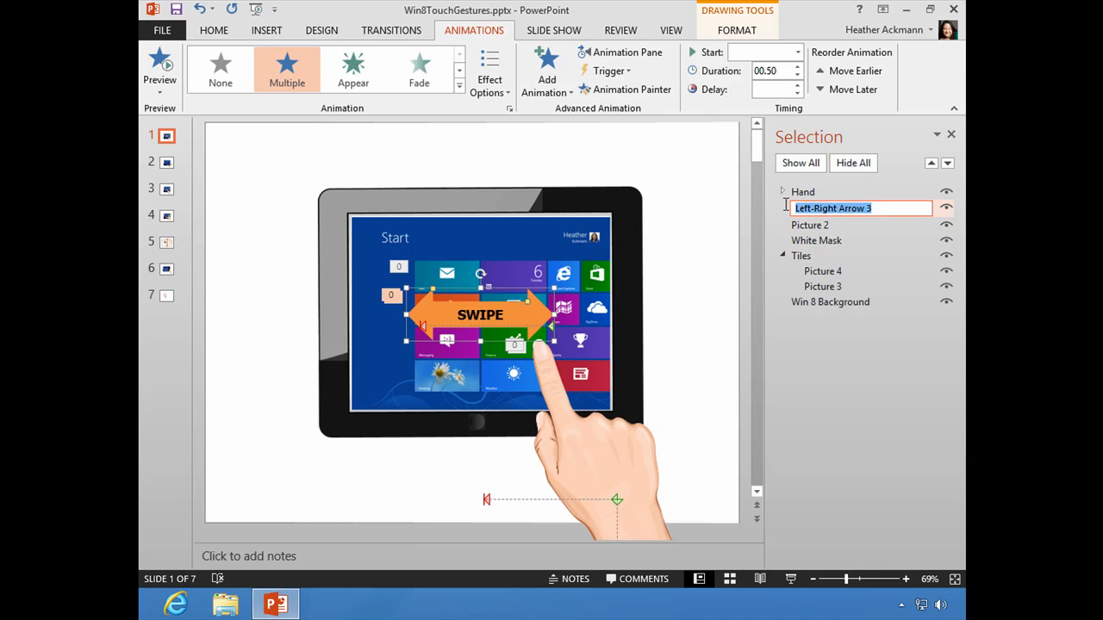
text(Swip)
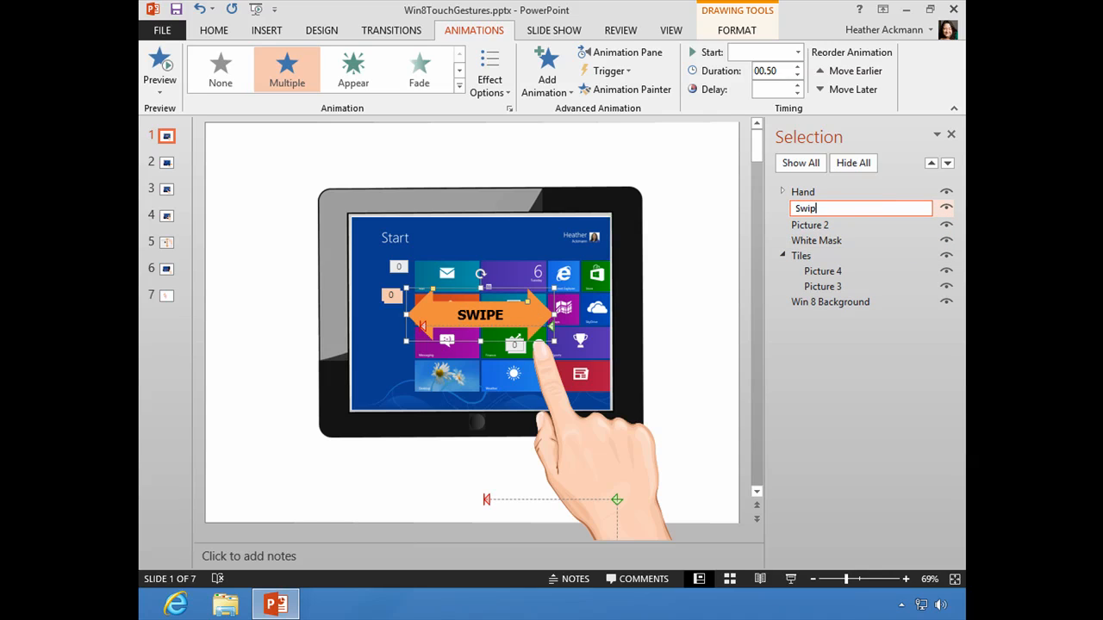
text(e Arrow)
Hide and reshow Picture 2 to identify which object on the slide it is.
click(820, 227)
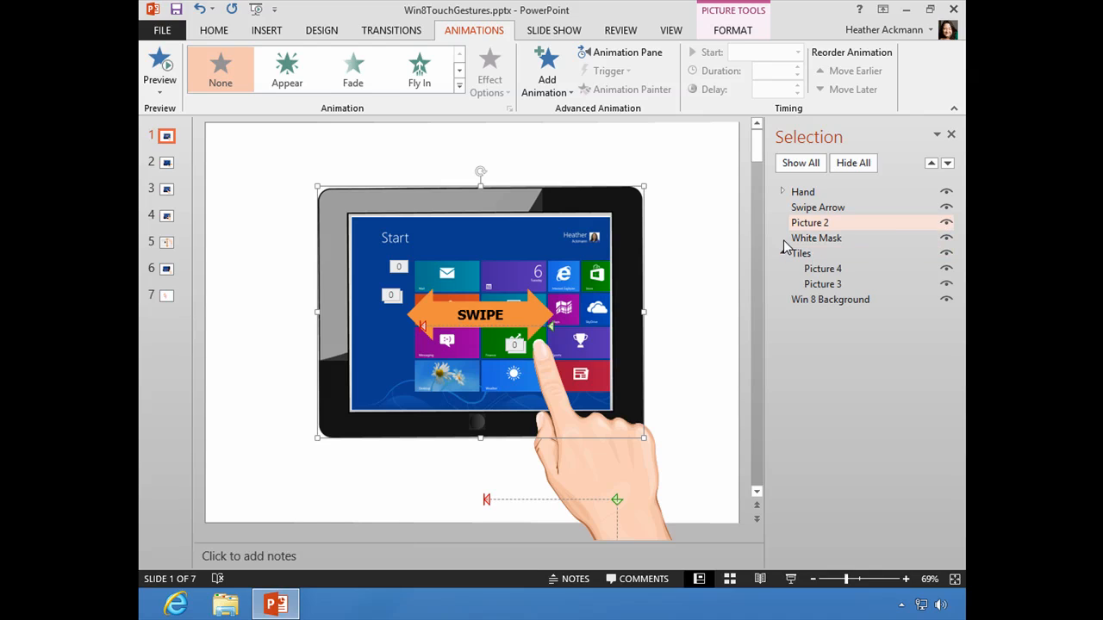
click(946, 224)
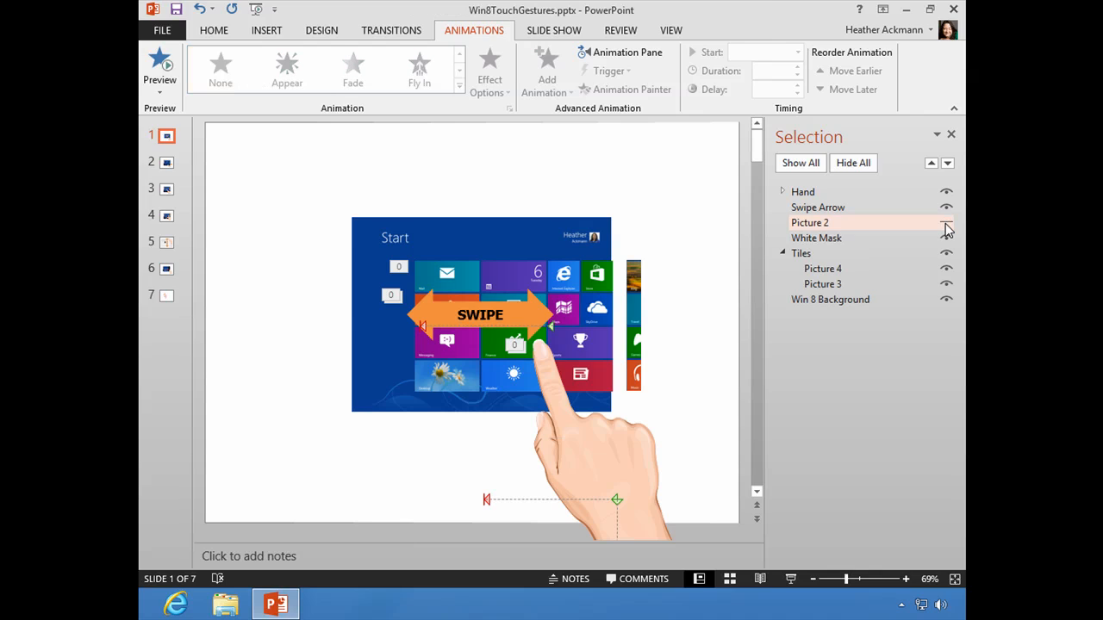
click(946, 224)
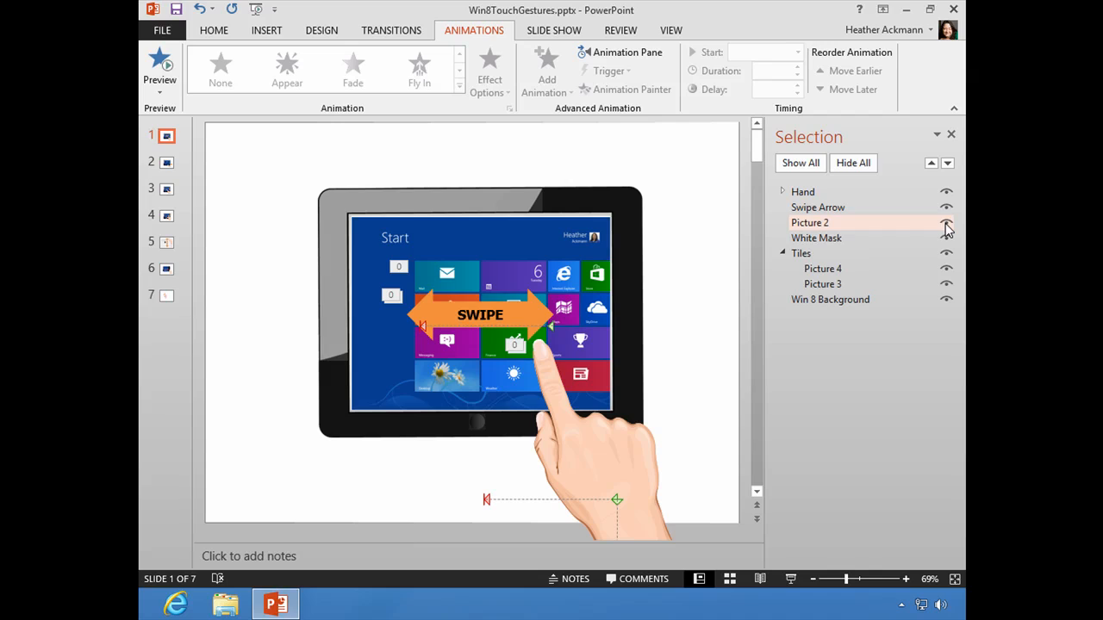
click(946, 226)
click(946, 225)
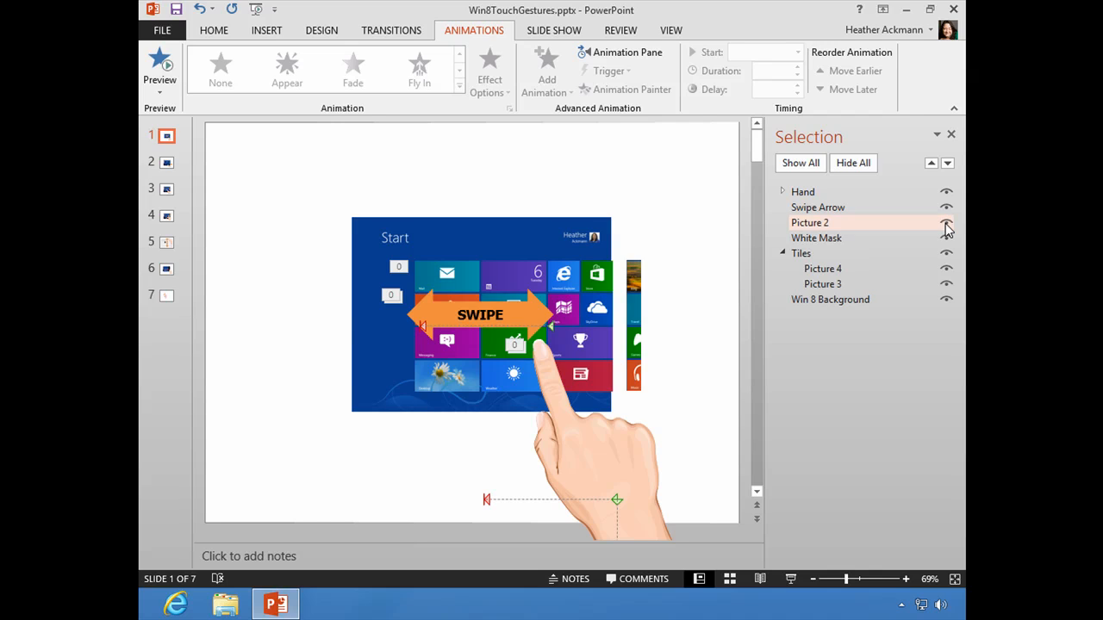
Rename the object Picture 2 as Tablet in the Selection pane.
double_click(814, 224)
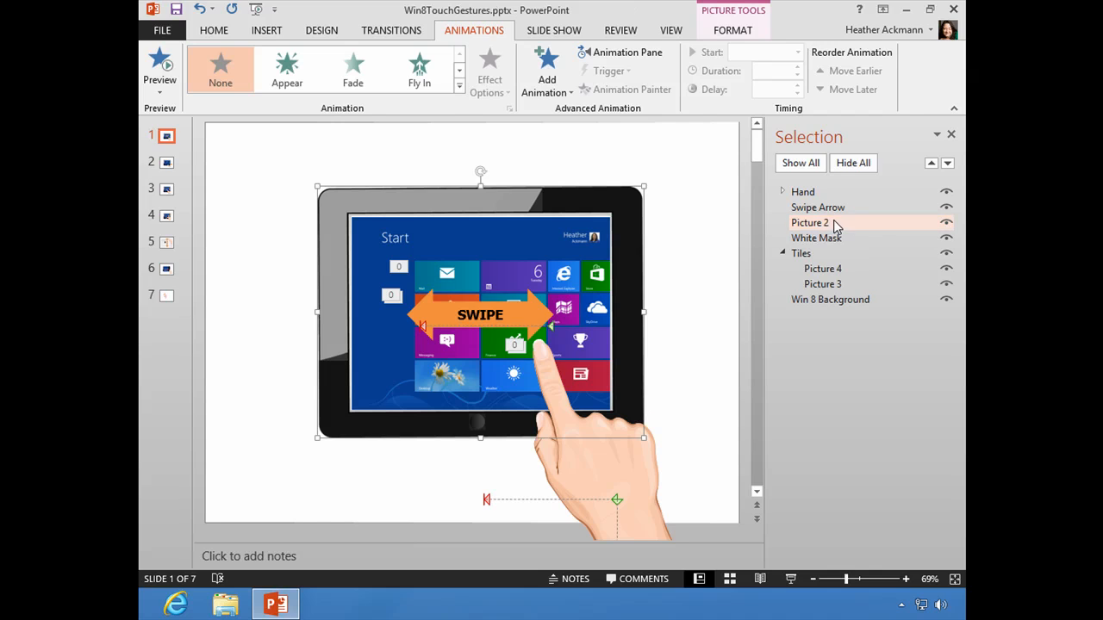
text(Tablet)
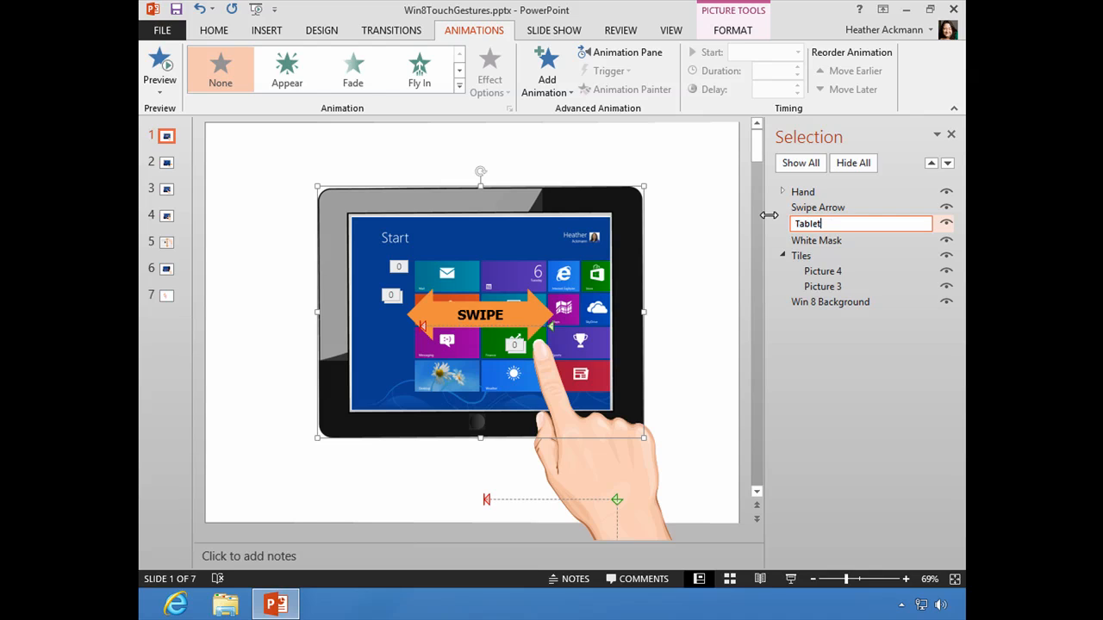
key(Return)
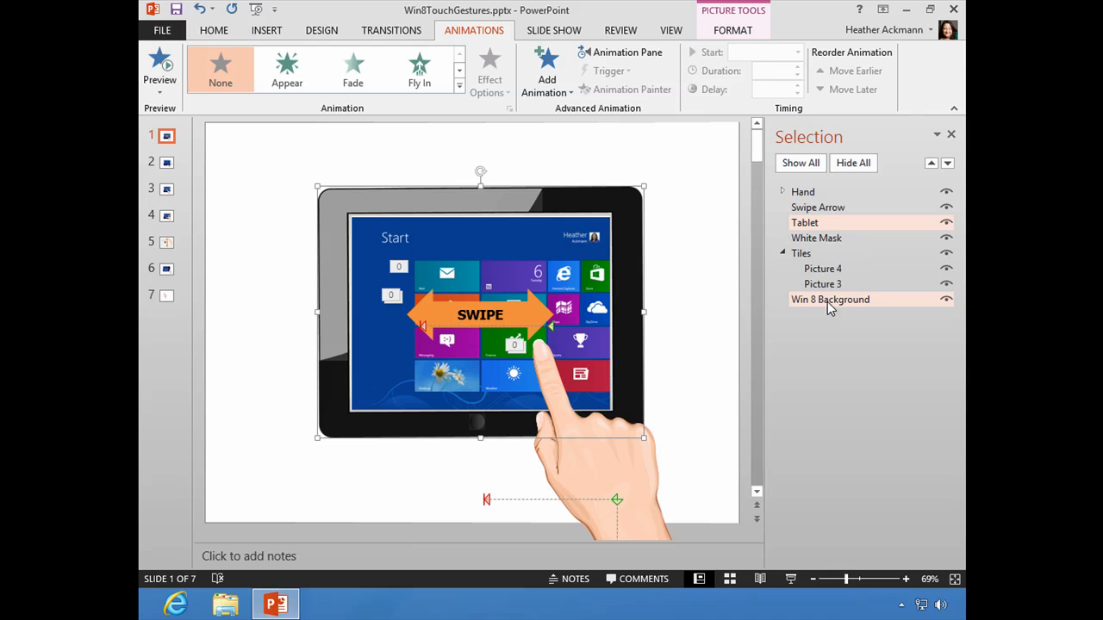
Play the slide's animations from the first Hand effect, review the animation list, and close the Animation Pane.
click(627, 53)
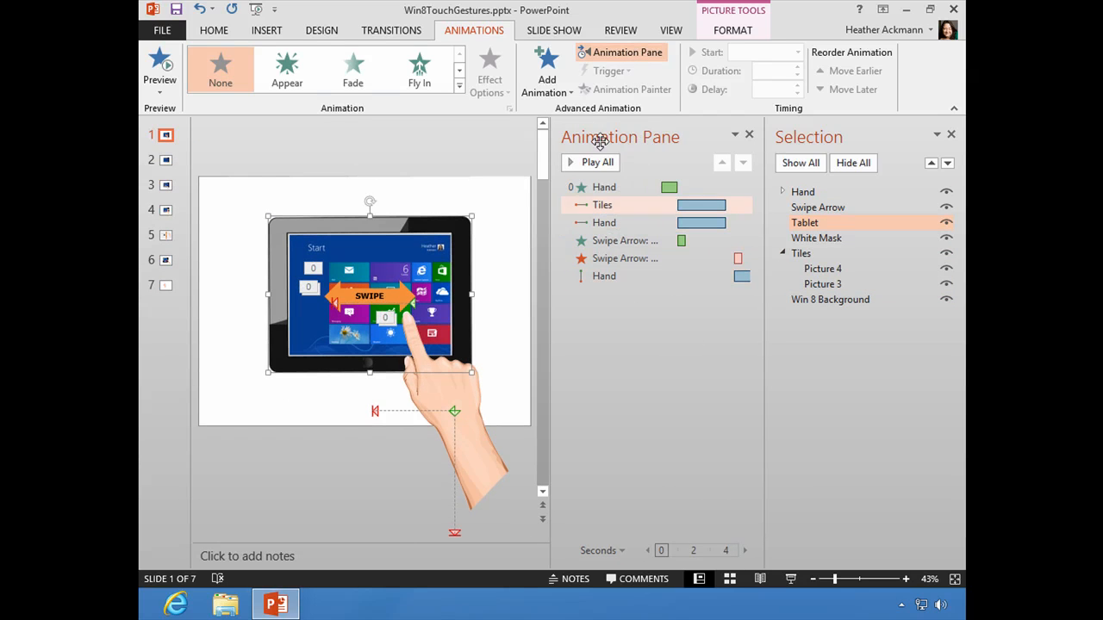
click(600, 187)
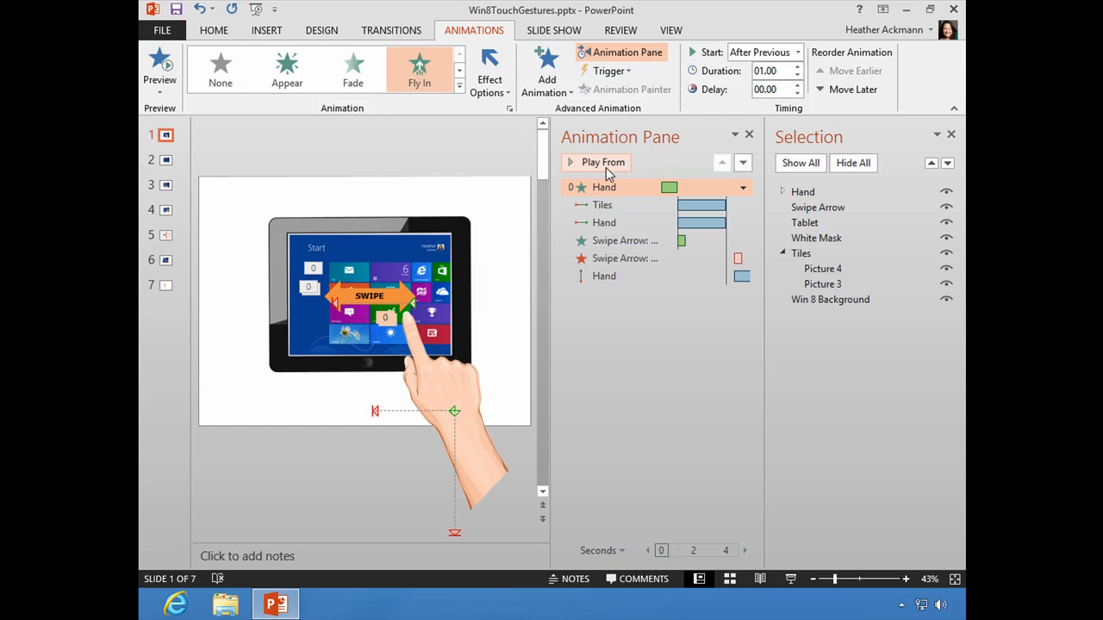
click(606, 164)
click(749, 134)
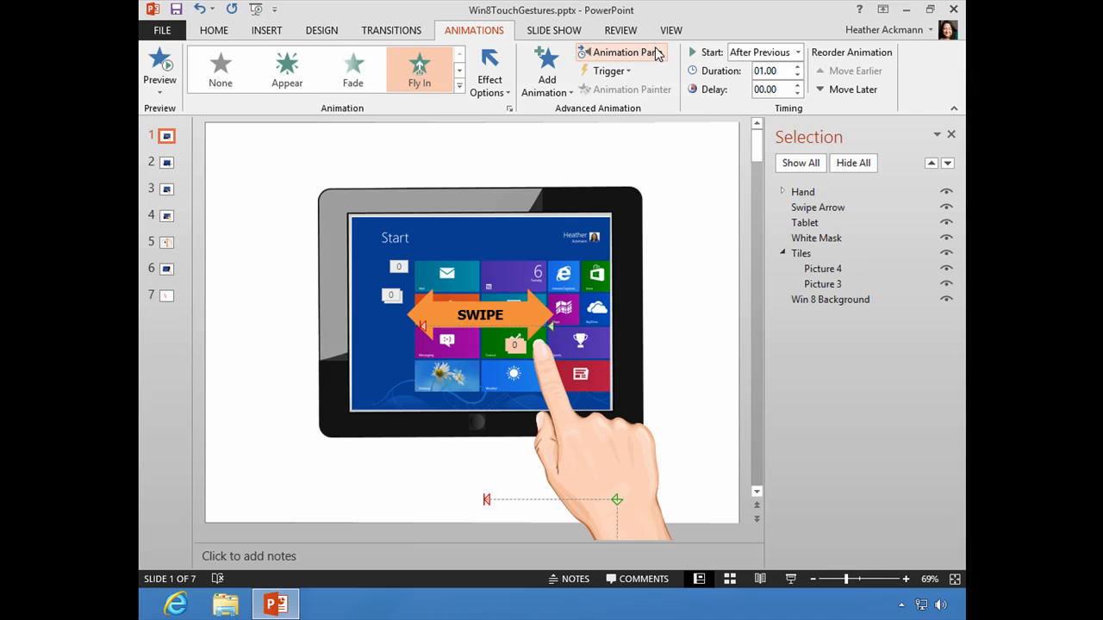
click(619, 52)
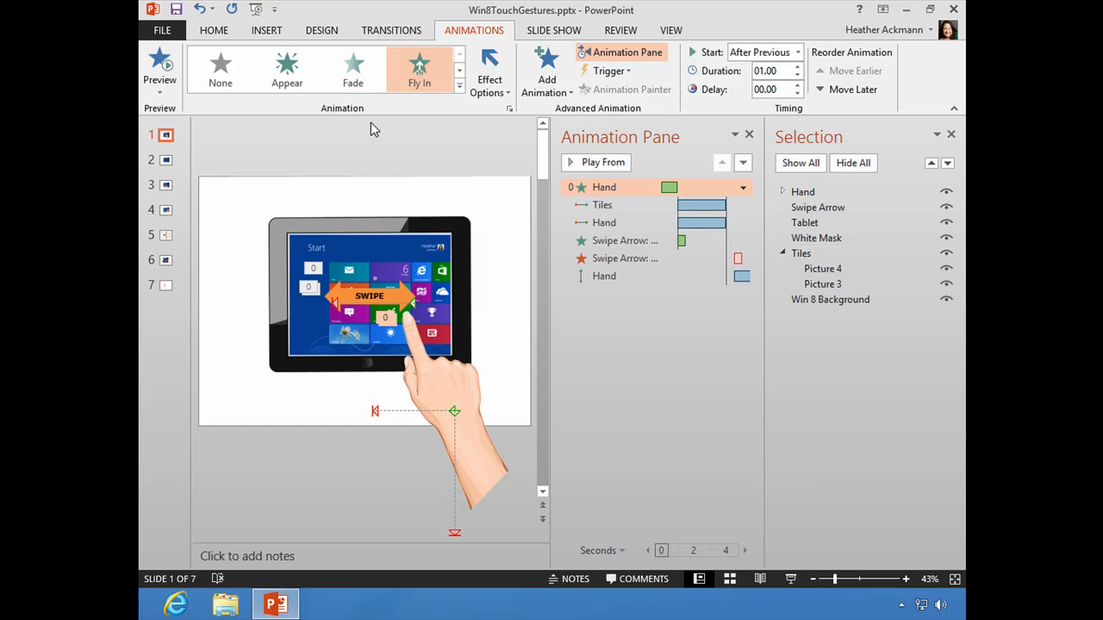
click(749, 134)
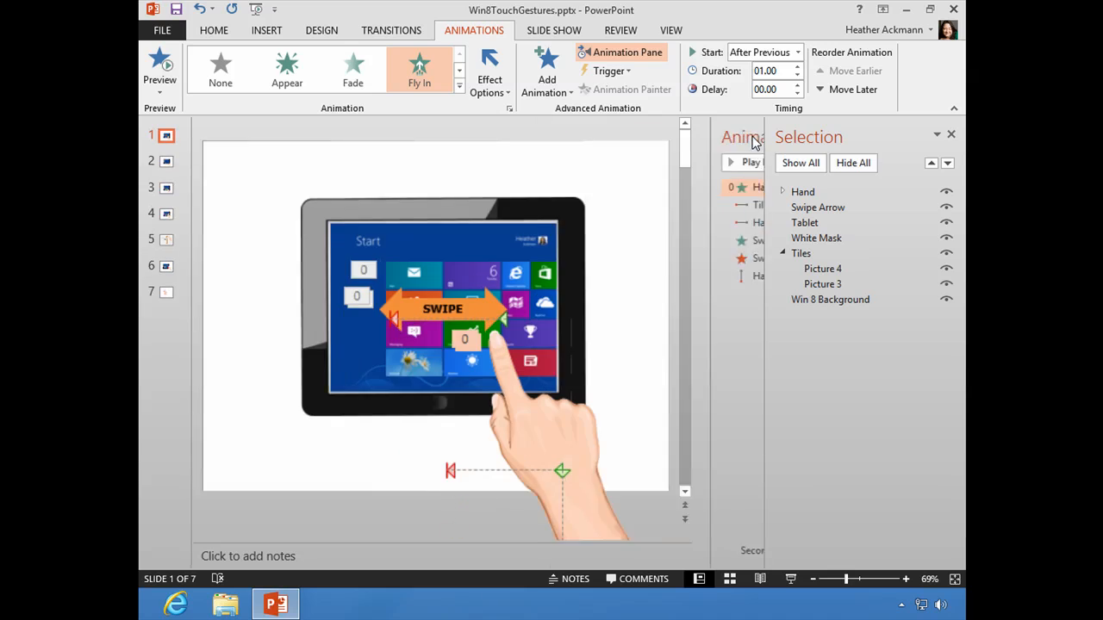
Add the Selection Pane command to the Quick Access Toolbar and use it to close and reopen the pane.
click(218, 31)
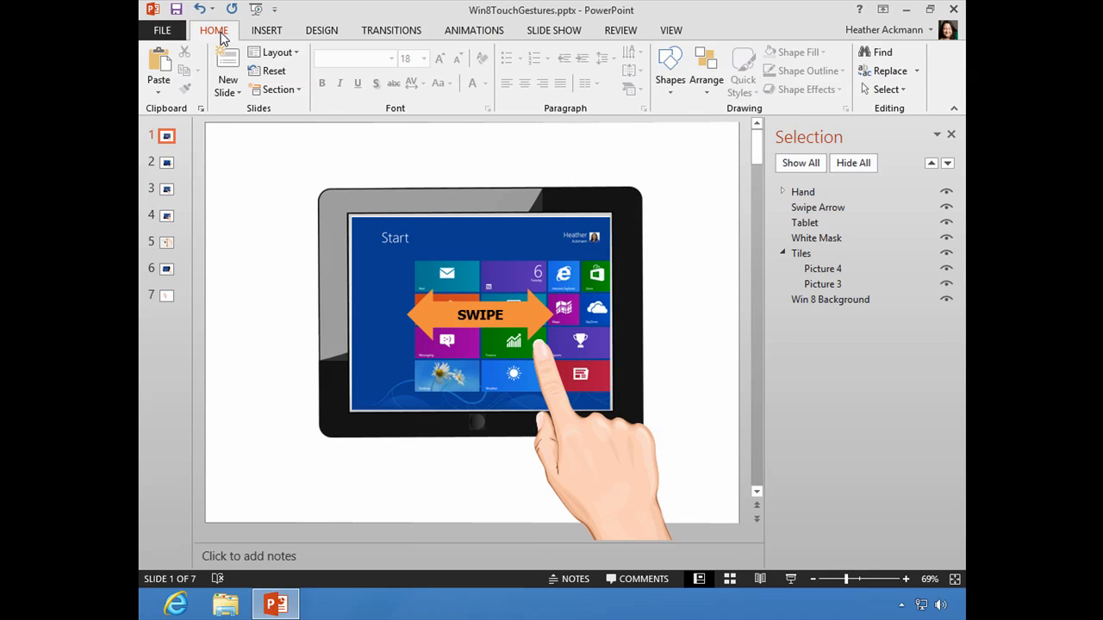
click(715, 91)
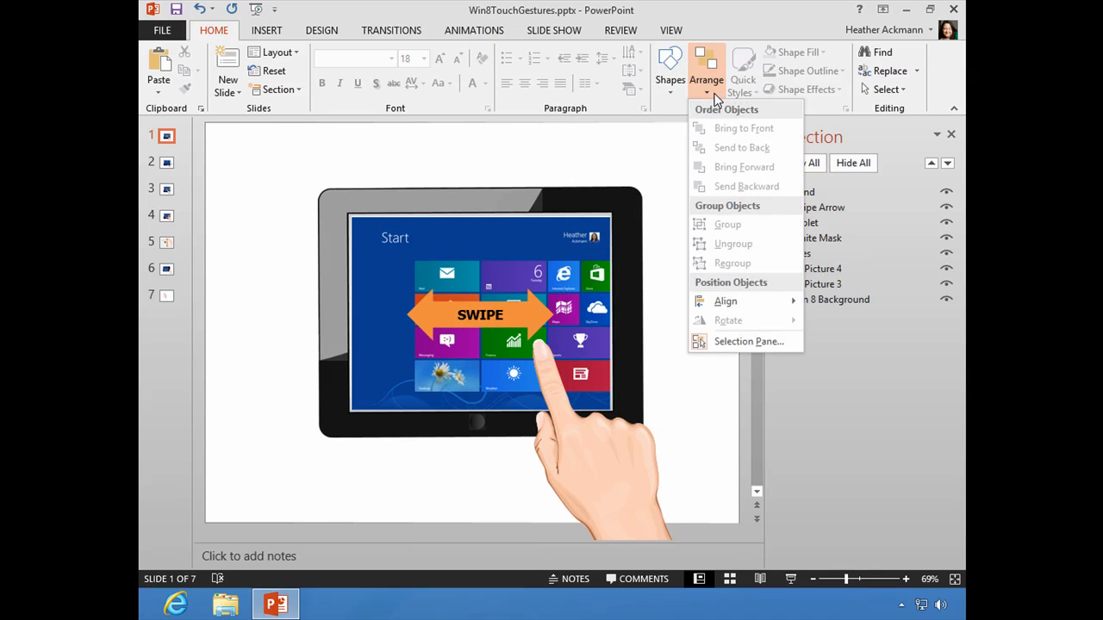
right_click(707, 343)
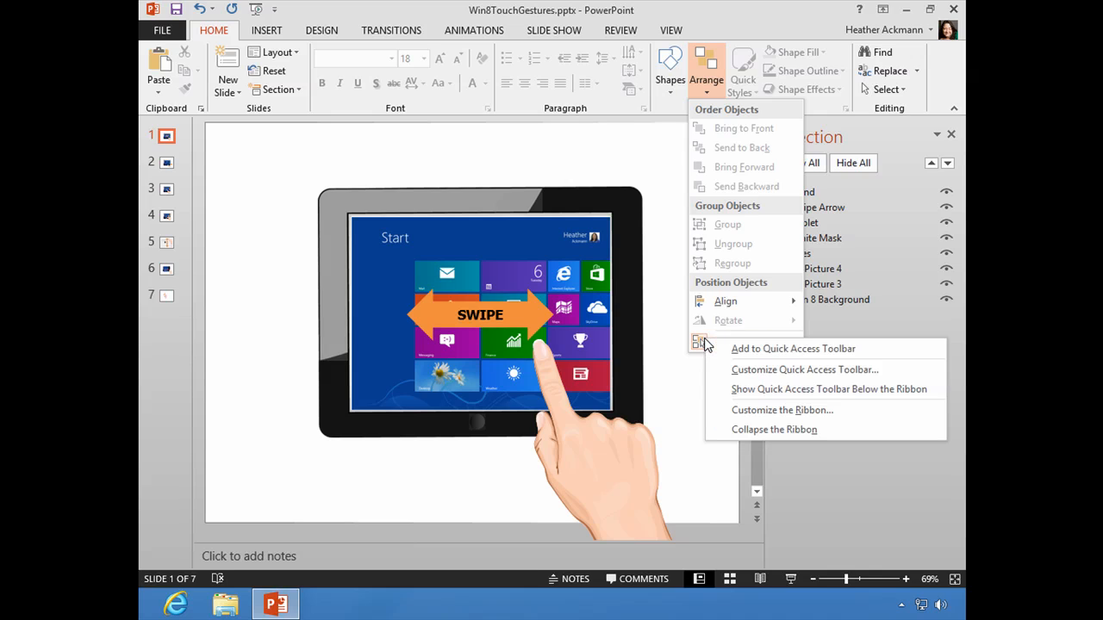
click(768, 353)
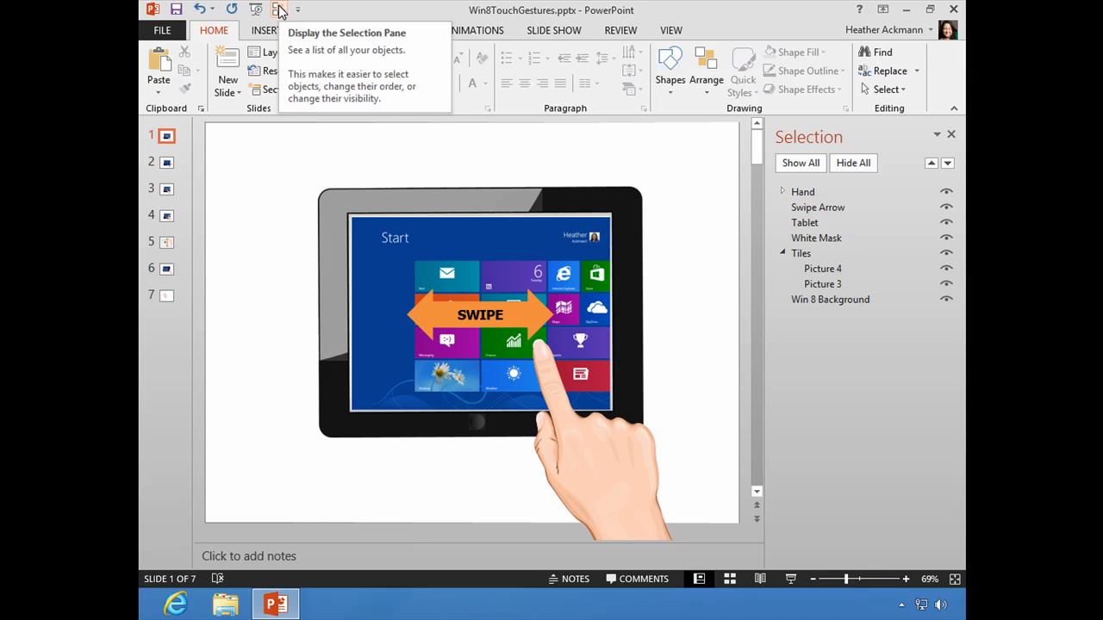
click(279, 11)
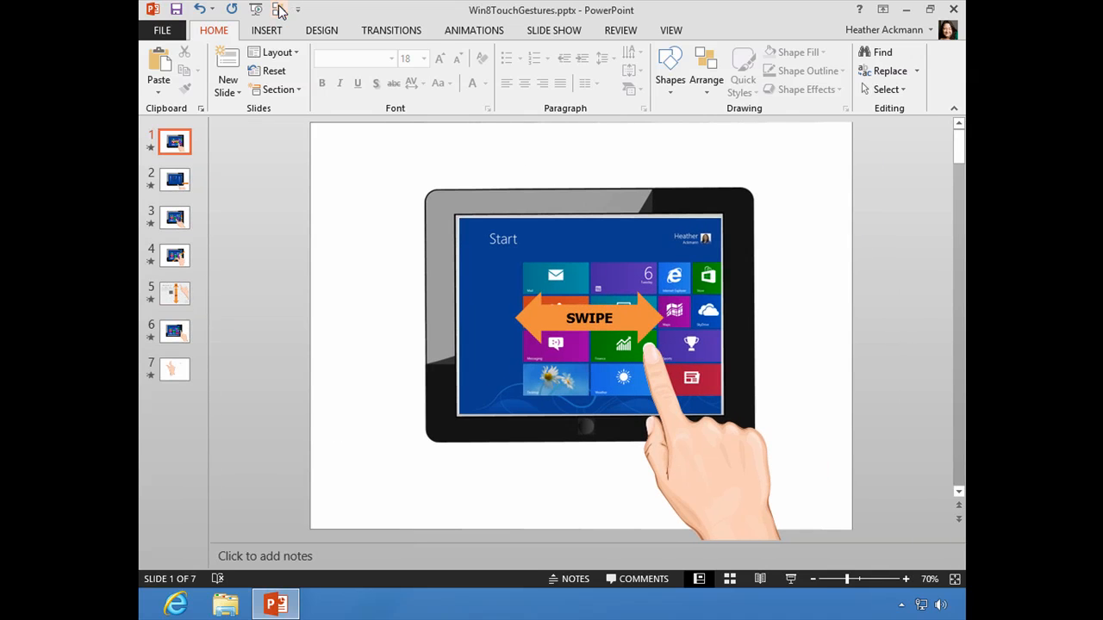
click(279, 10)
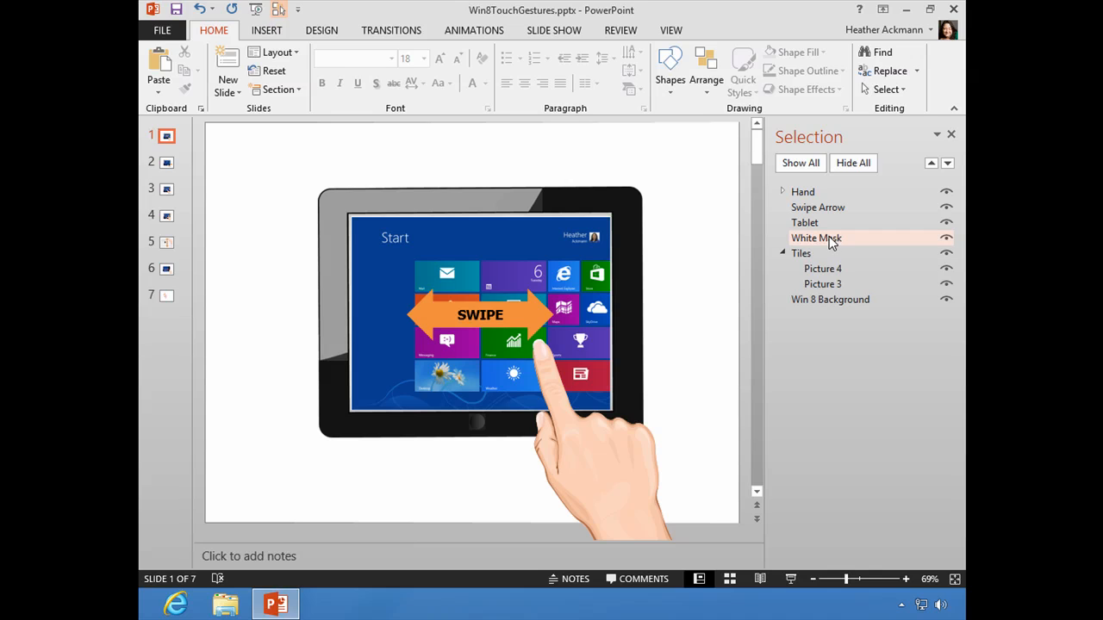
Send the Hand group backward step by step until it sits behind Win 8 Background.
click(806, 192)
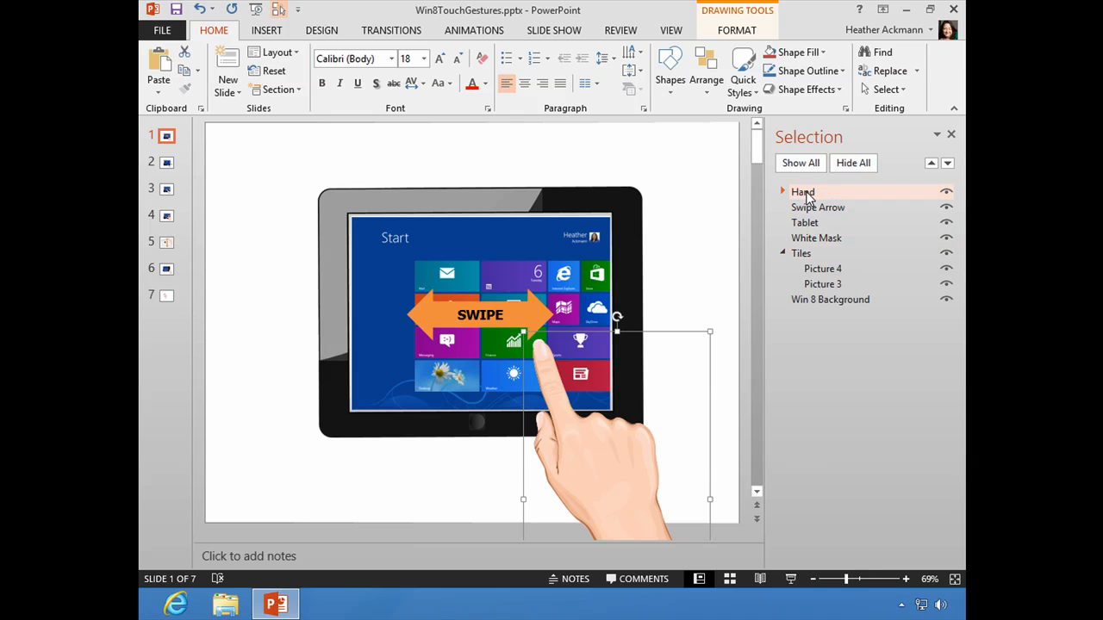
click(948, 165)
click(948, 164)
click(948, 165)
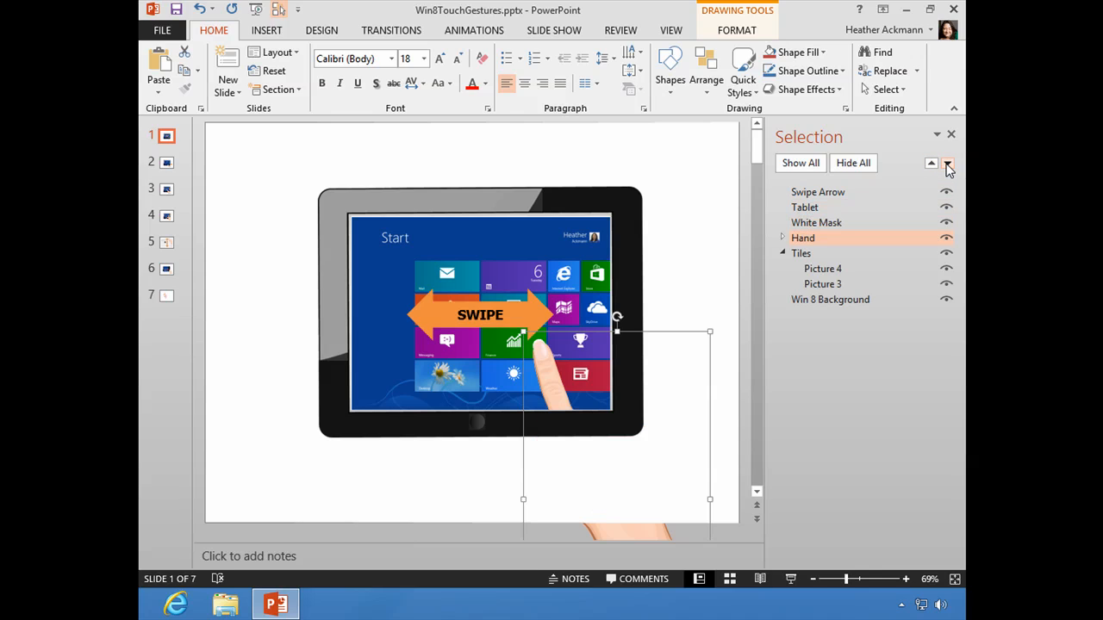
click(948, 164)
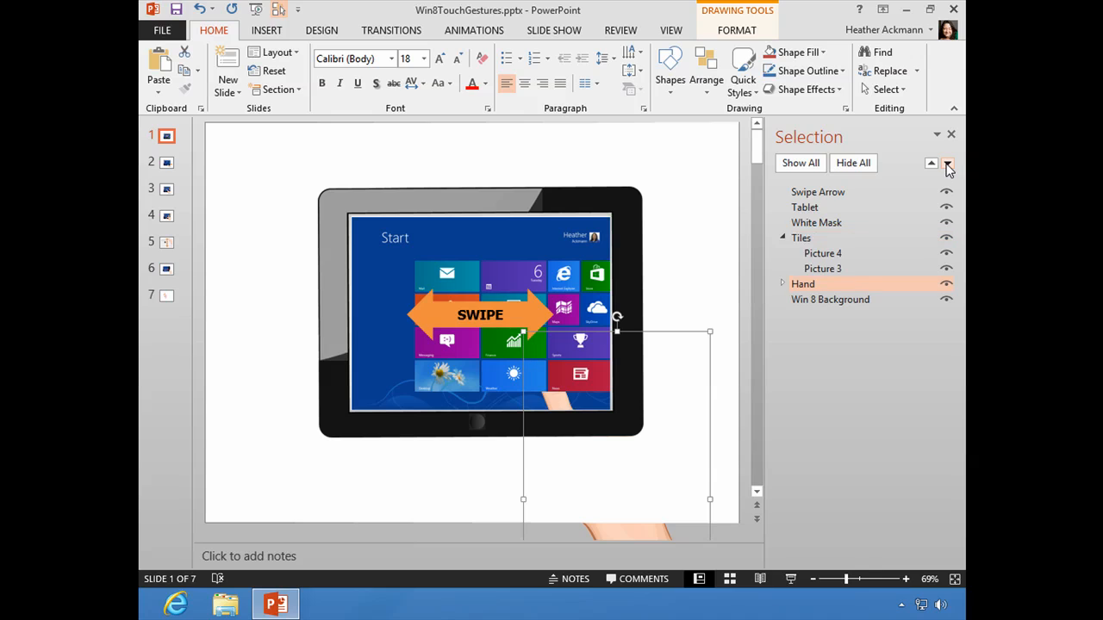
click(947, 164)
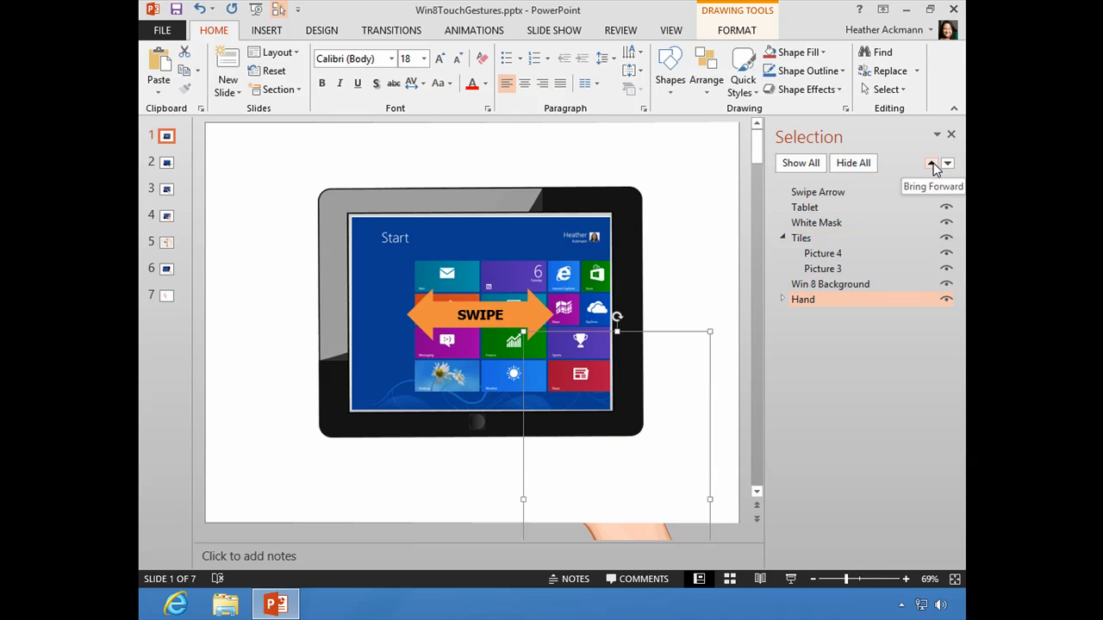
Bring the Hand group forward to the front of the stacking order, above Swipe Arrow.
click(932, 165)
click(933, 165)
click(932, 165)
click(932, 165)
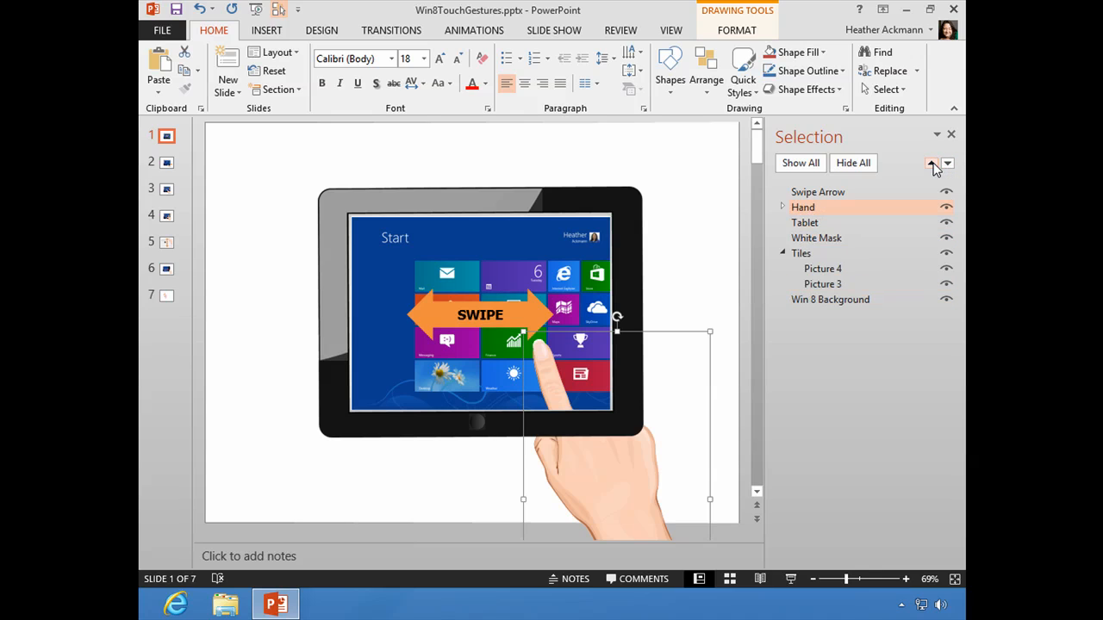
click(932, 164)
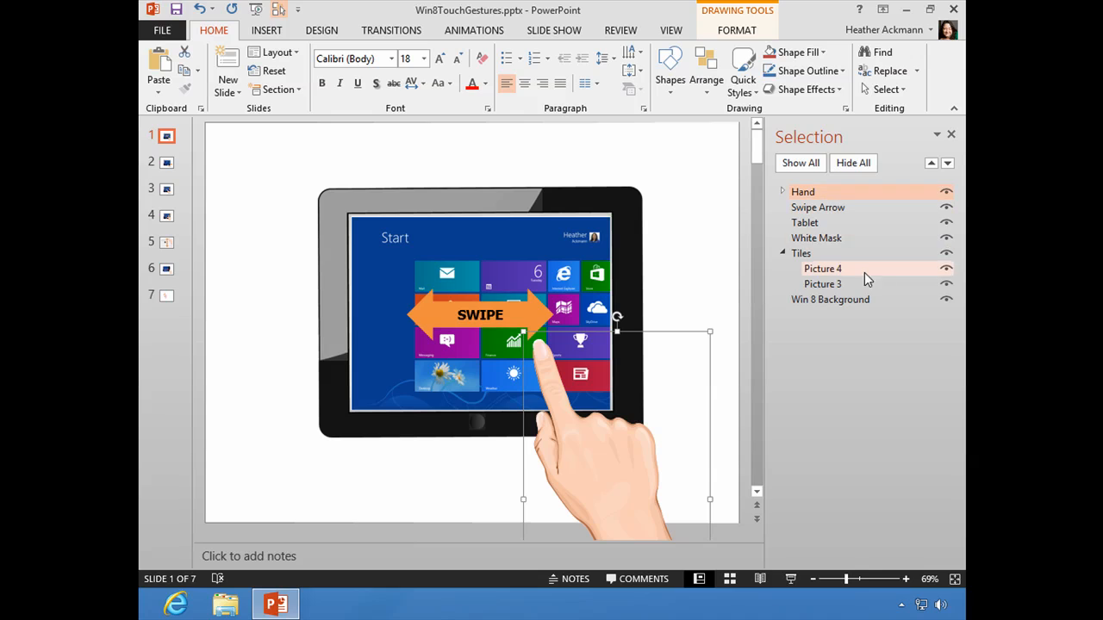
mouse_move(823, 192)
mouse_down()
mouse_move(835, 313)
mouse_move(849, 192)
mouse_move(826, 206)
mouse_up()
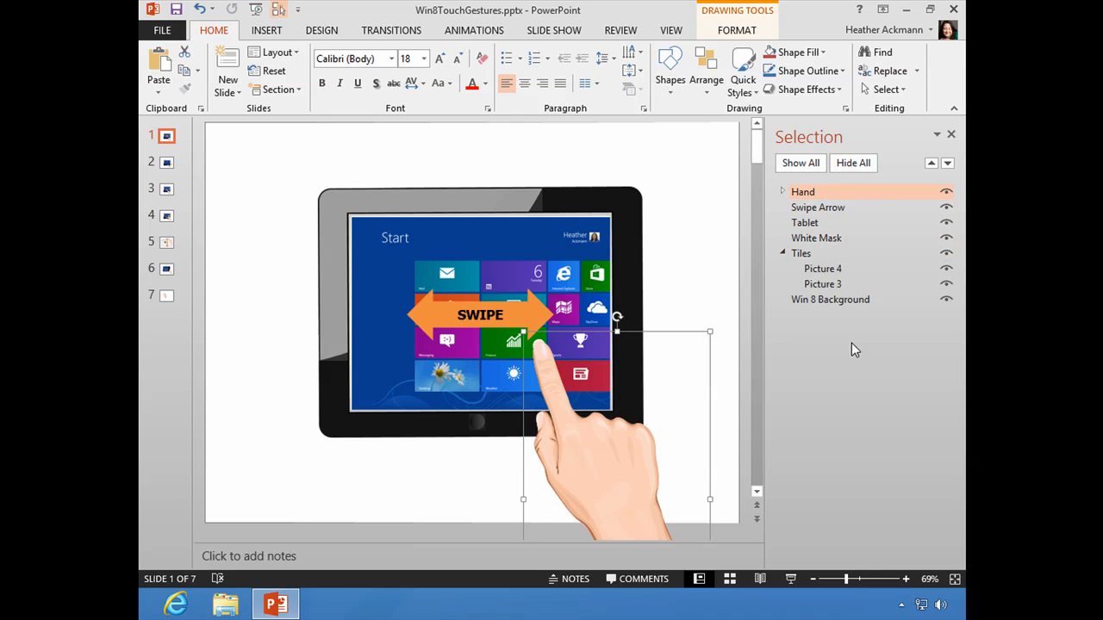
Expand the Hand group and hide its parts Freeform 78, 77, 75, 74, 73 and 72.
click(784, 190)
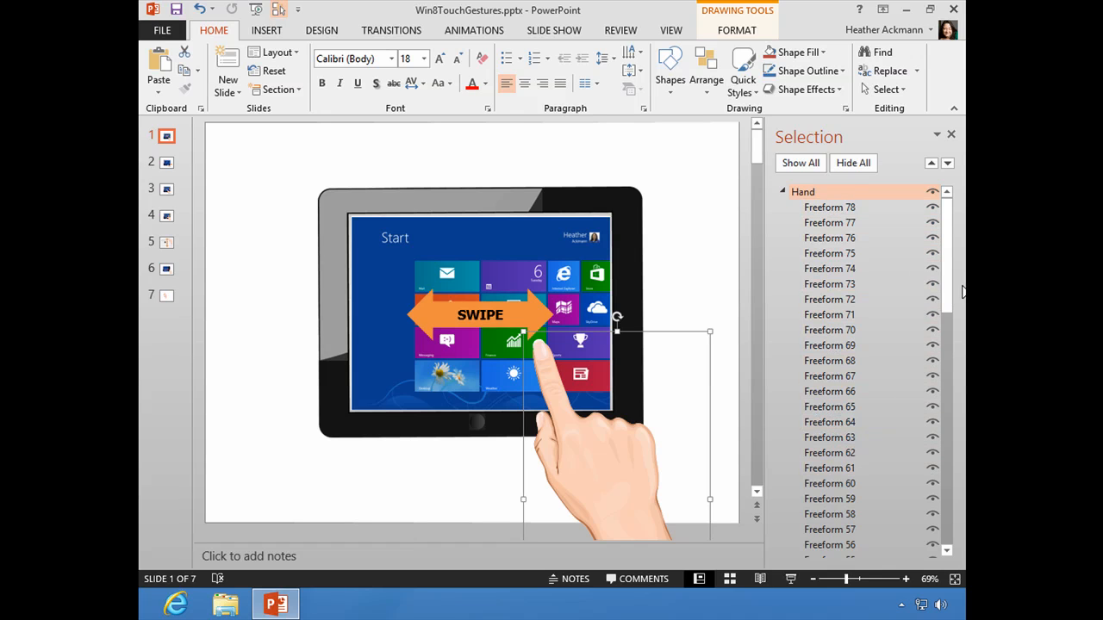
mouse_move(951, 293)
mouse_down()
mouse_move(949, 512)
mouse_move(950, 284)
mouse_up()
click(932, 207)
click(932, 223)
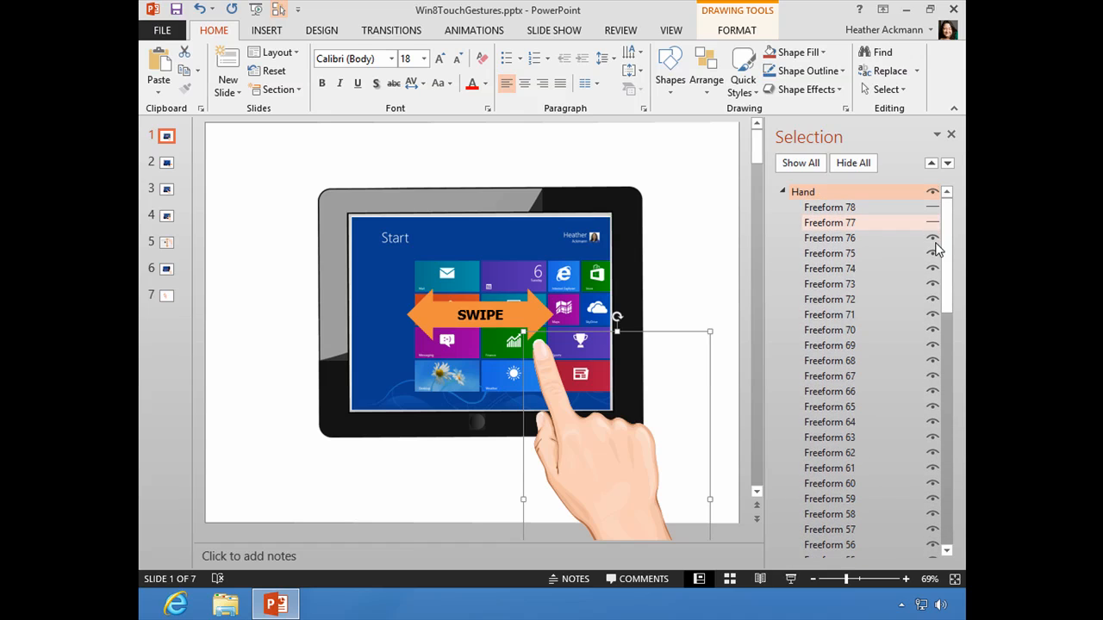
click(932, 254)
click(932, 269)
click(932, 284)
click(932, 299)
click(915, 330)
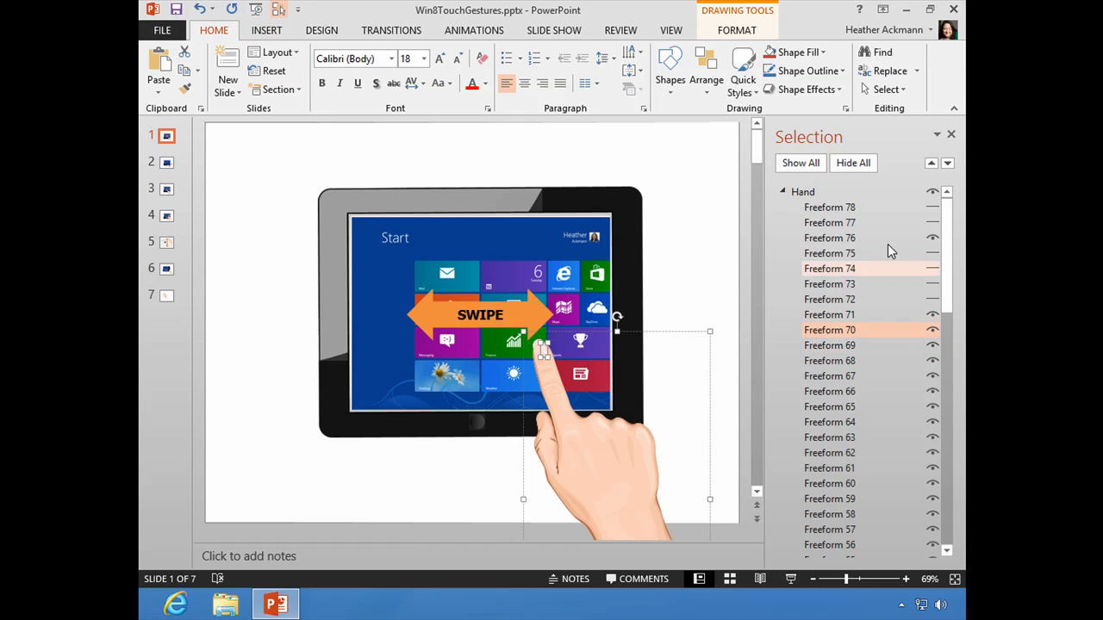
Show all objects on the slide again and collapse the Hand group.
click(803, 164)
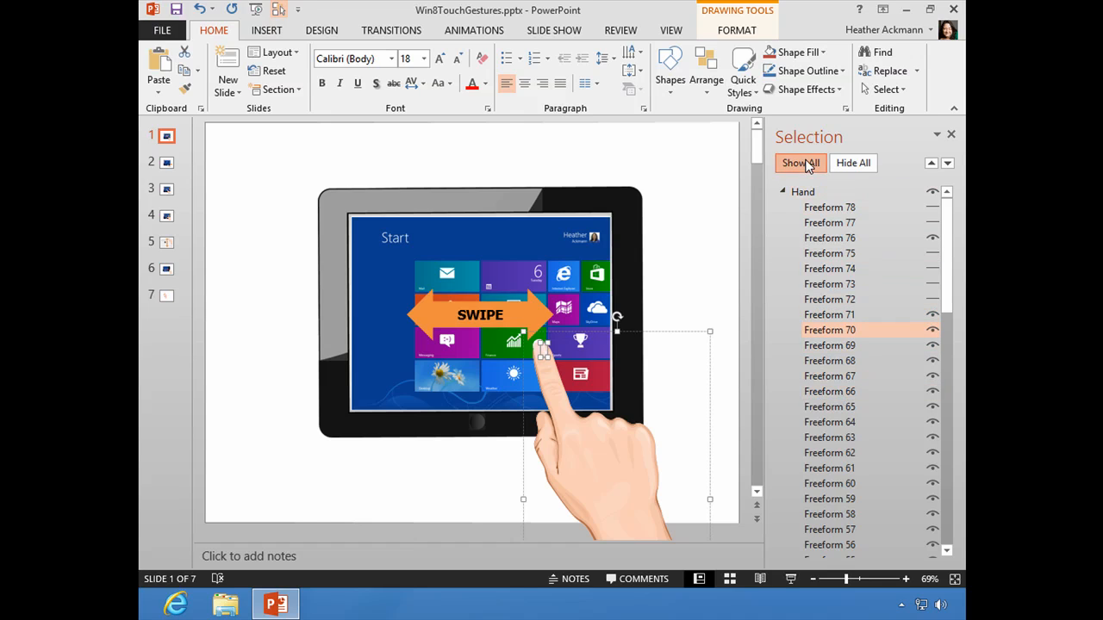
click(782, 191)
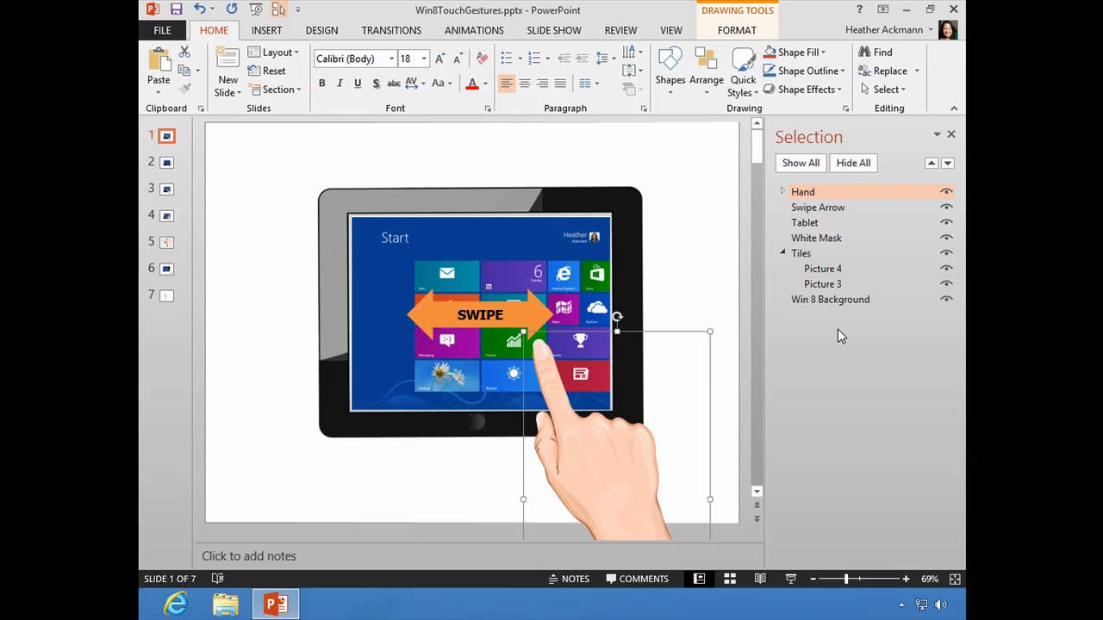